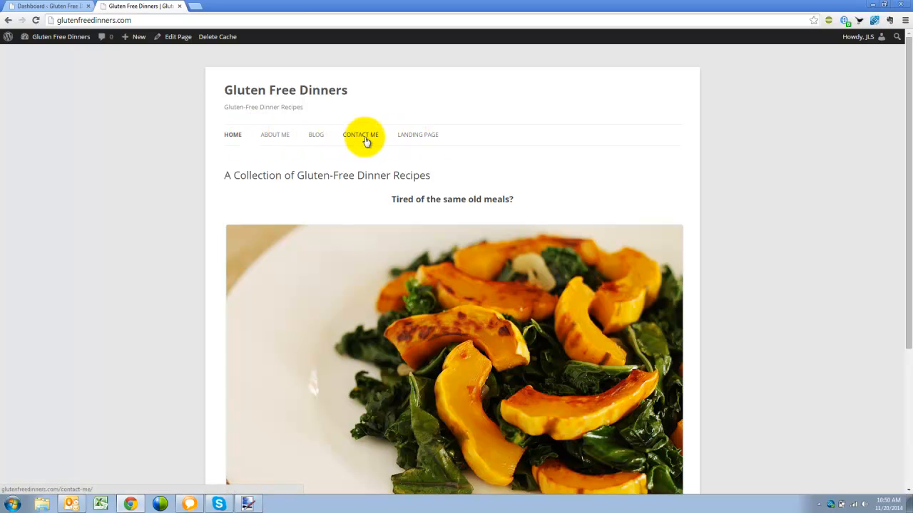
View the still-empty Contact Me page on the live site, then return to the admin Dashboard
click(368, 138)
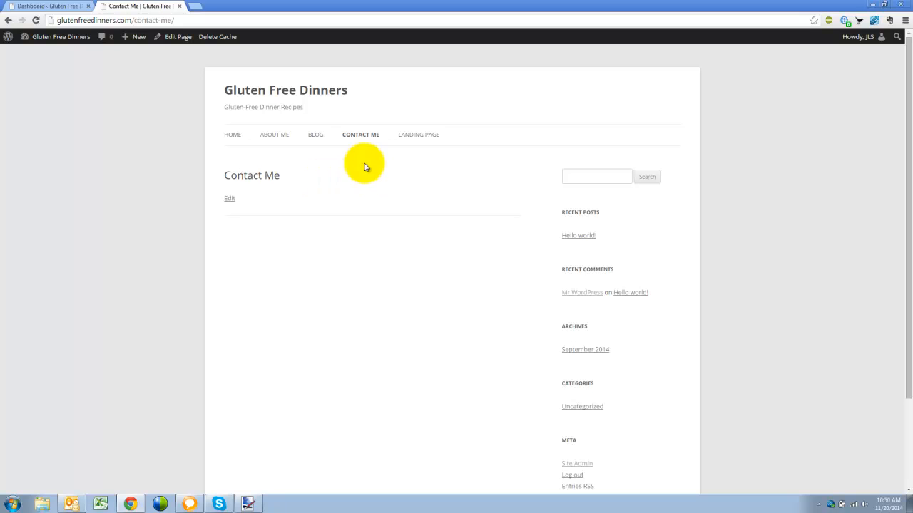
click(63, 9)
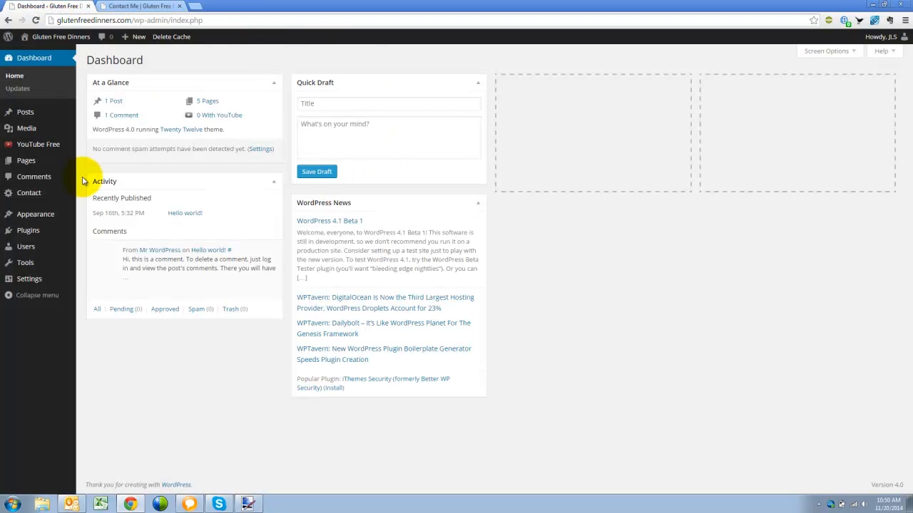
Open the Contact Form 7 Contact Forms list showing Contact form 1 and its shortcode
mouse_move(68, 194)
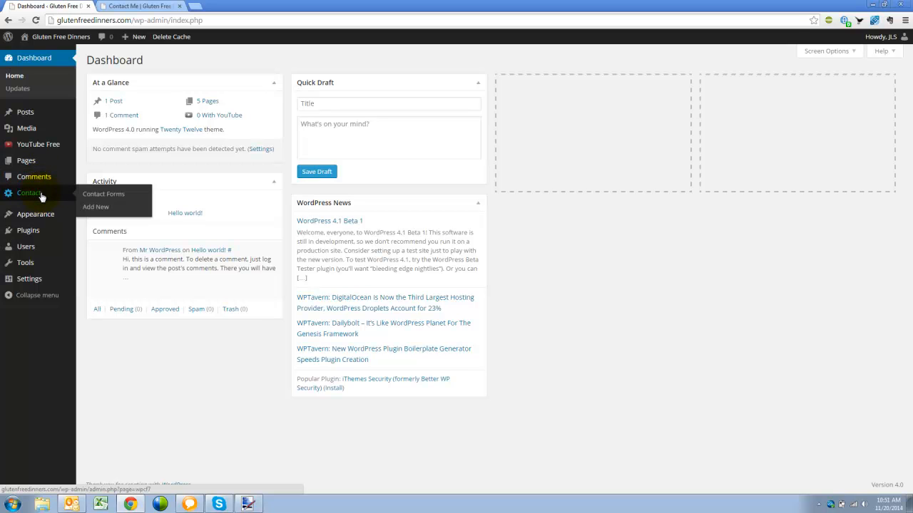
click(116, 199)
click(107, 200)
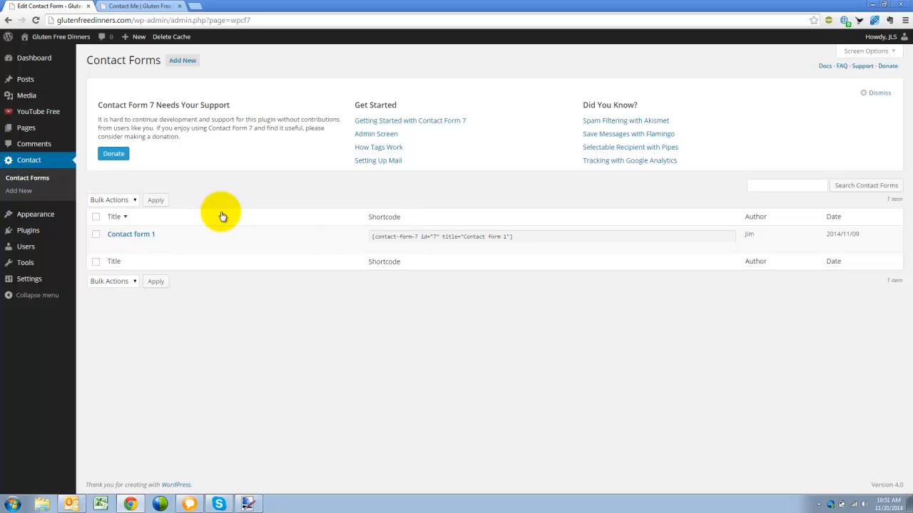
Open Contact form 1 and review its Your Email, Subject, Your Message and Send lines
click(112, 246)
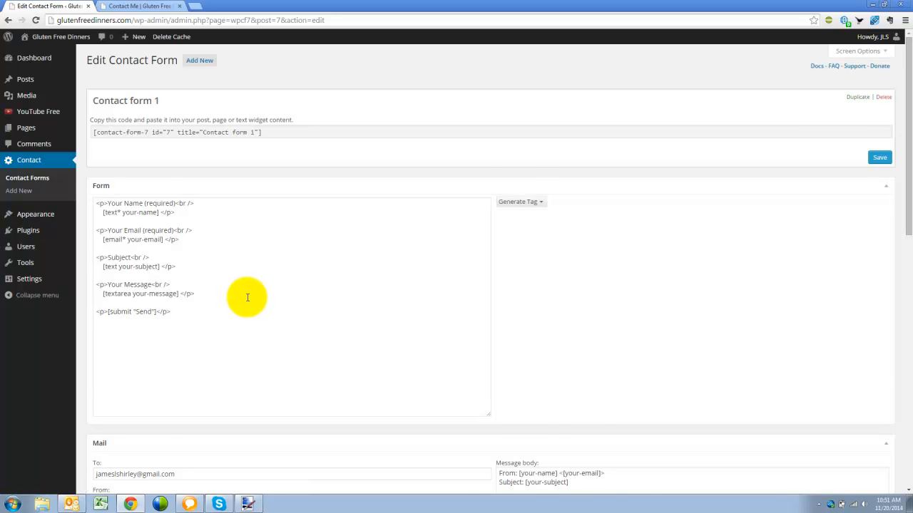
scroll(247, 297, down, 1)
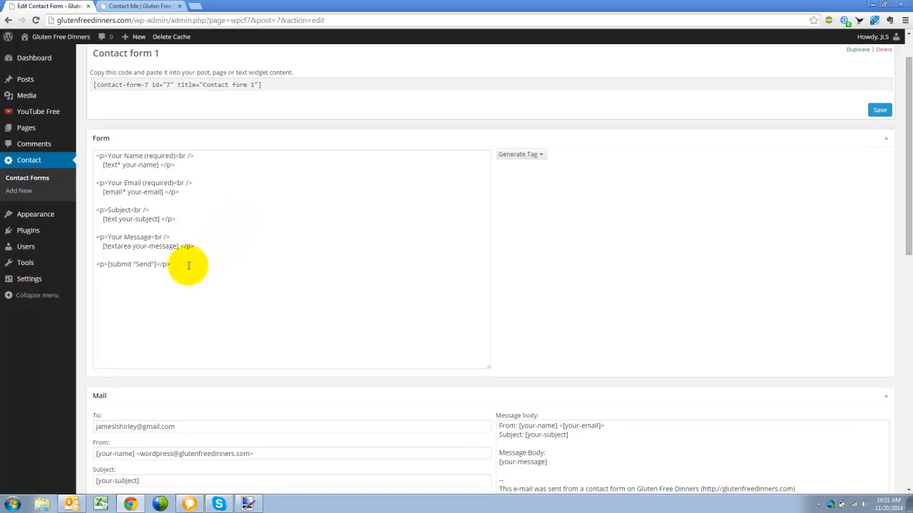
click(188, 165)
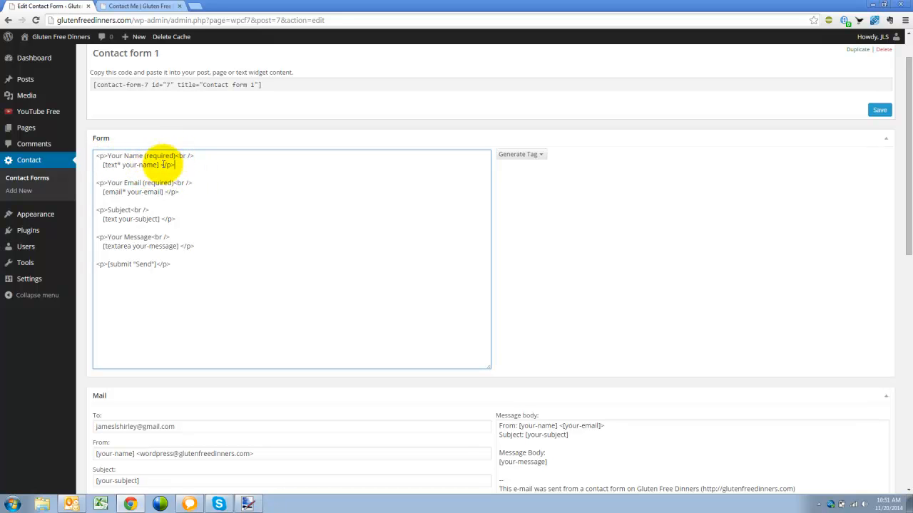
drag(107, 183, 142, 183)
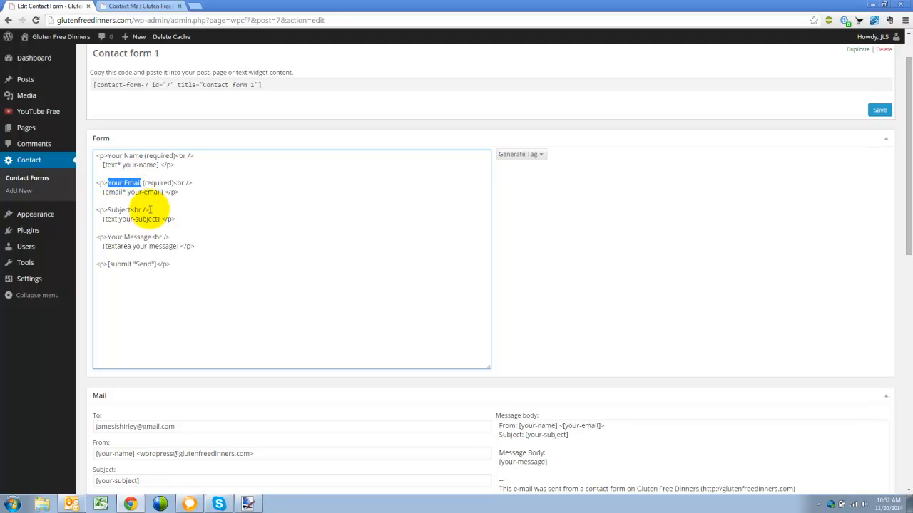
drag(108, 210, 129, 209)
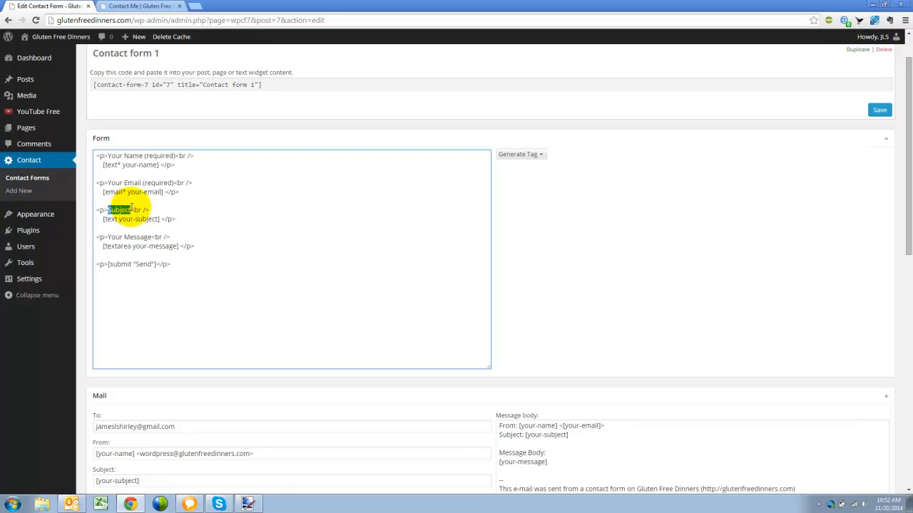
drag(108, 237, 151, 238)
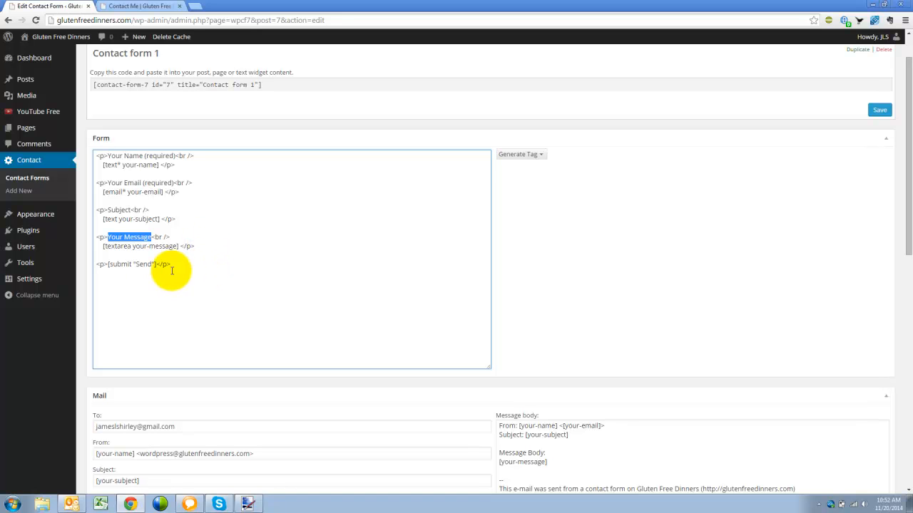
drag(171, 265, 96, 264)
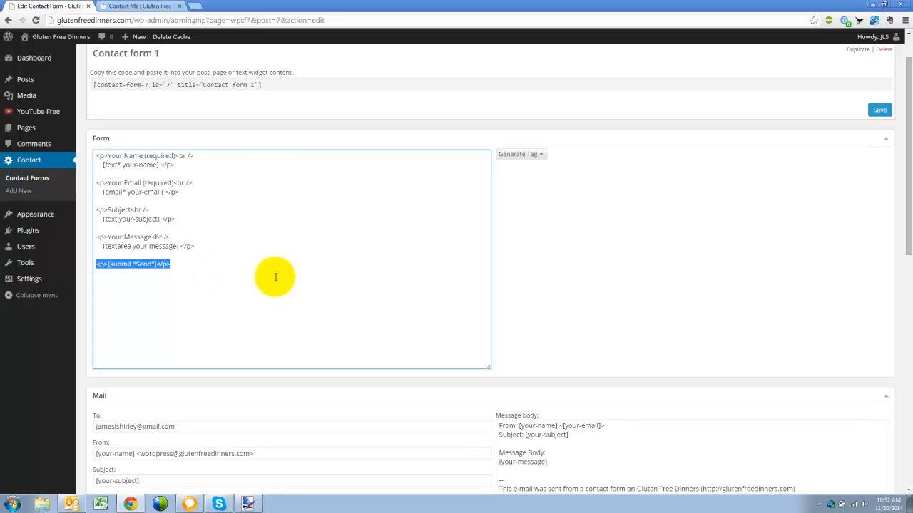
click(717, 271)
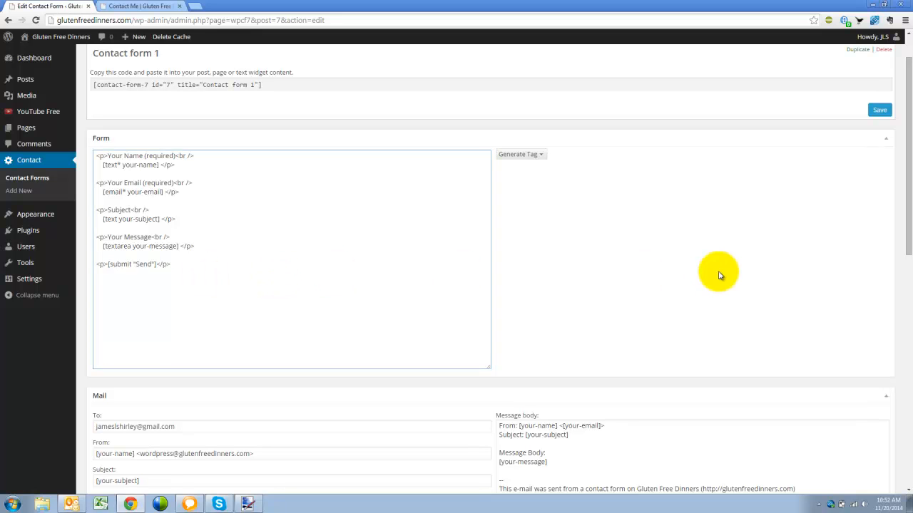
scroll(619, 294, down, 3)
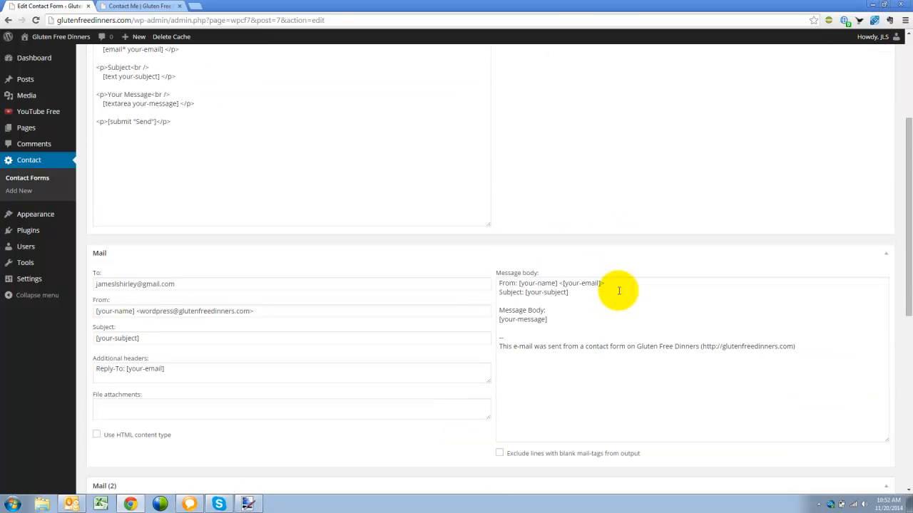
scroll(619, 291, down, 1)
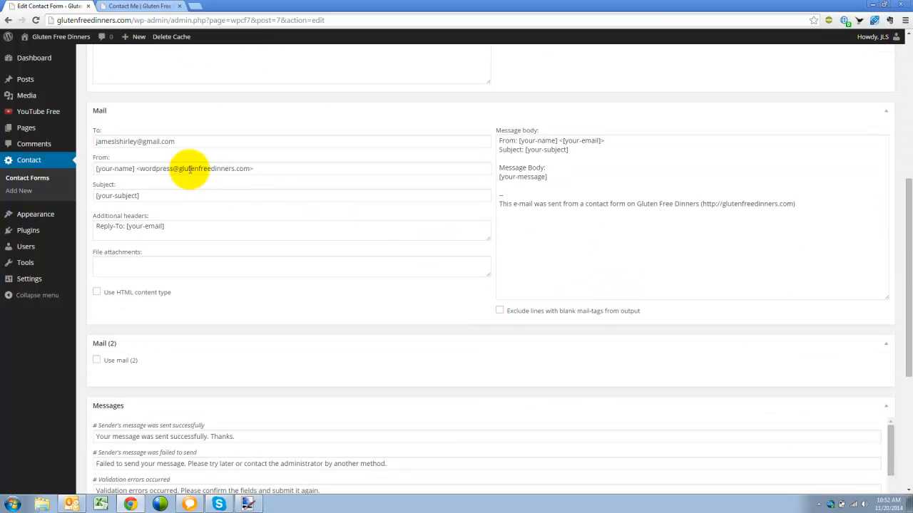
click(193, 142)
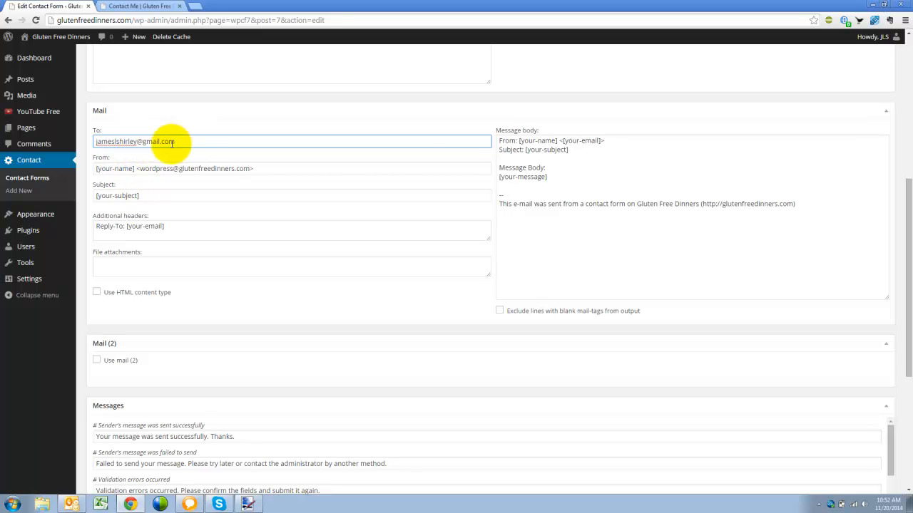
scroll(735, 189, down, 2)
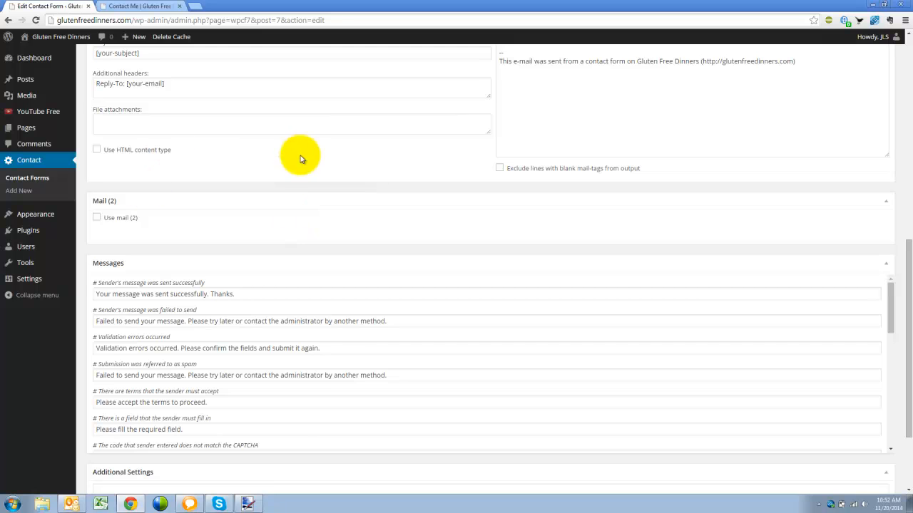
scroll(297, 189, up, 1)
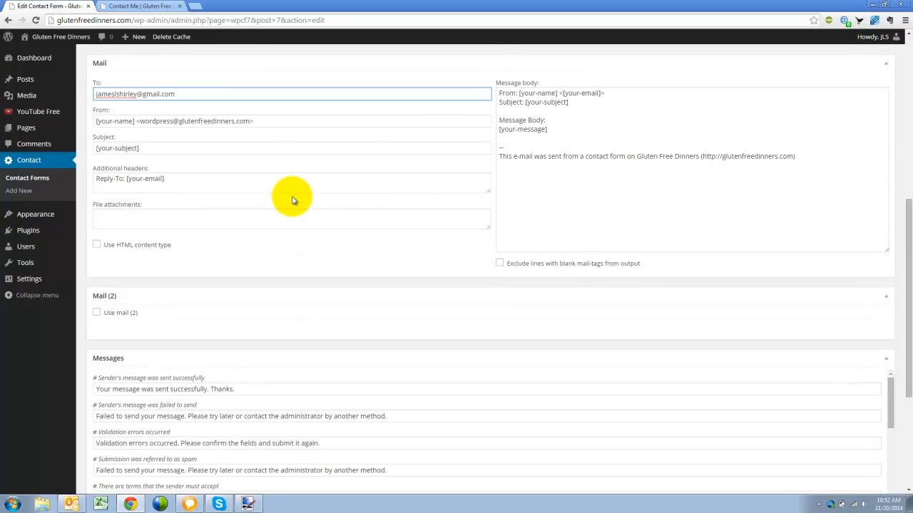
scroll(553, 207, down, 5)
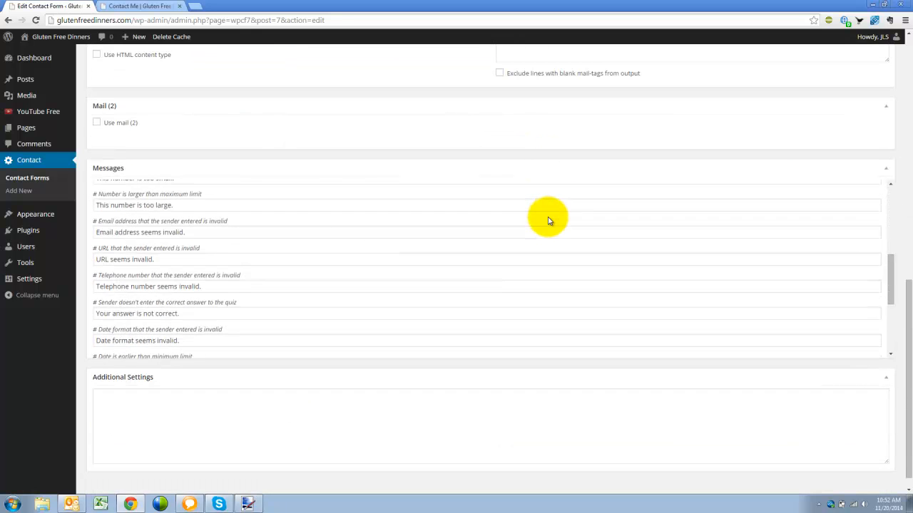
drag(903, 286, 907, 58)
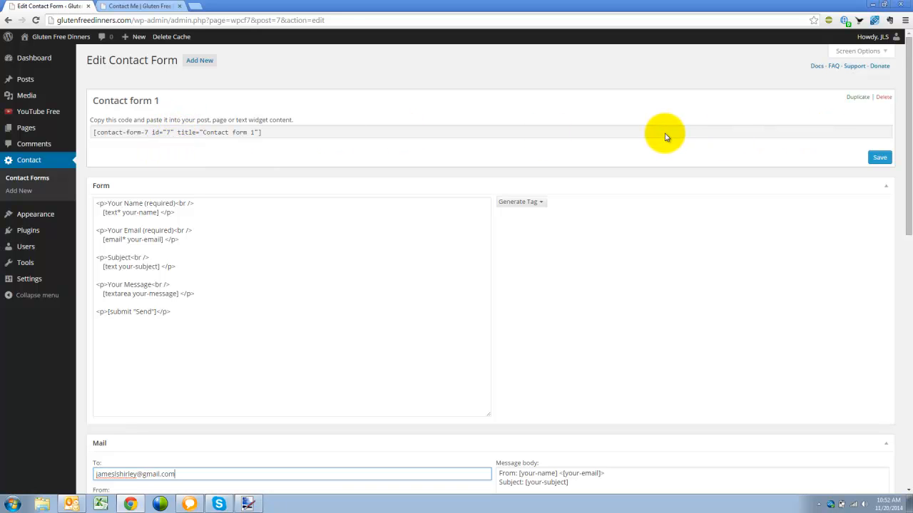
Copy the shortcode [contact-form-7 id="7" title="Contact form 1"]
click(272, 138)
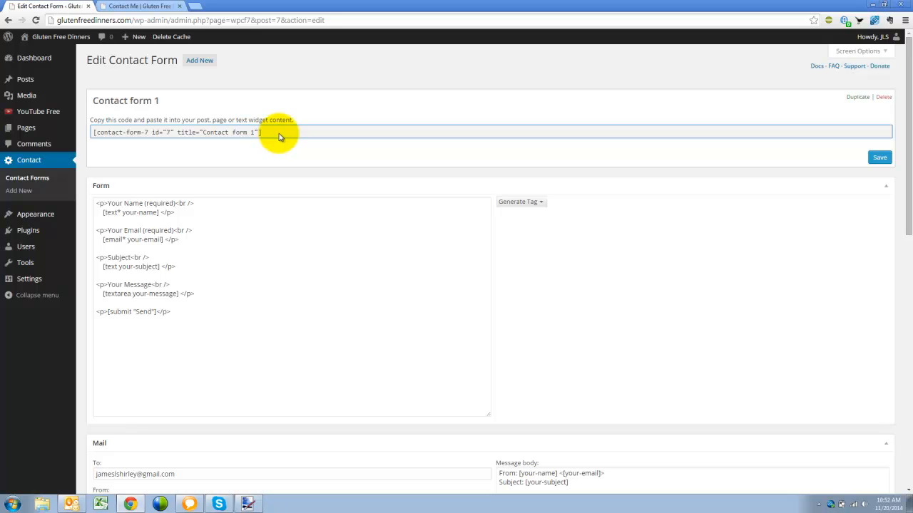
drag(271, 134, 84, 135)
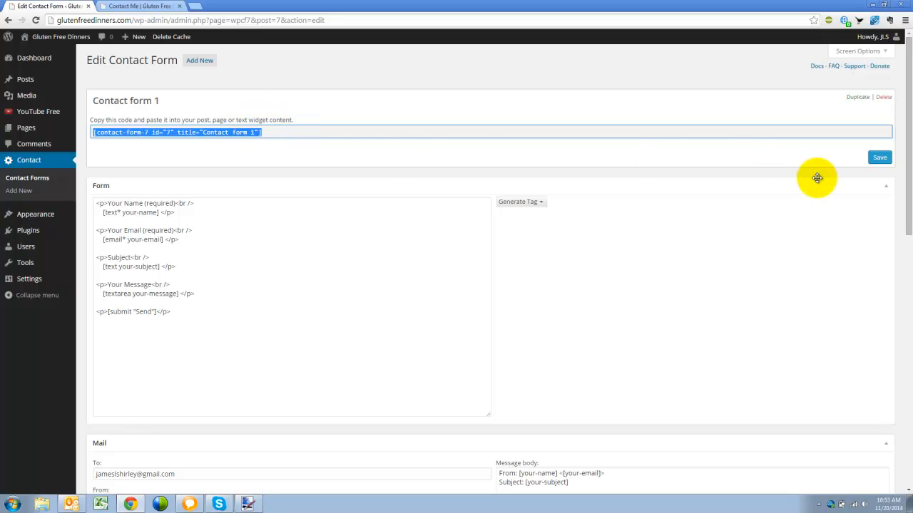
right_click(197, 135)
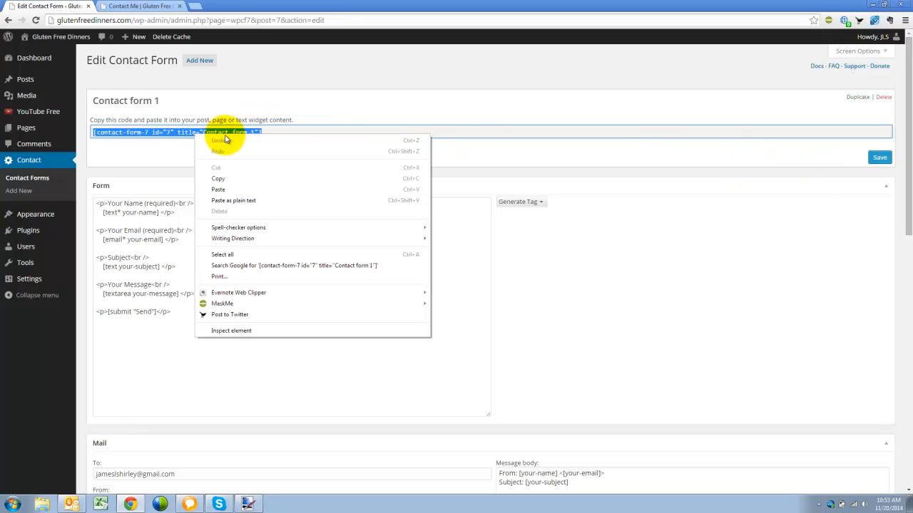
click(238, 176)
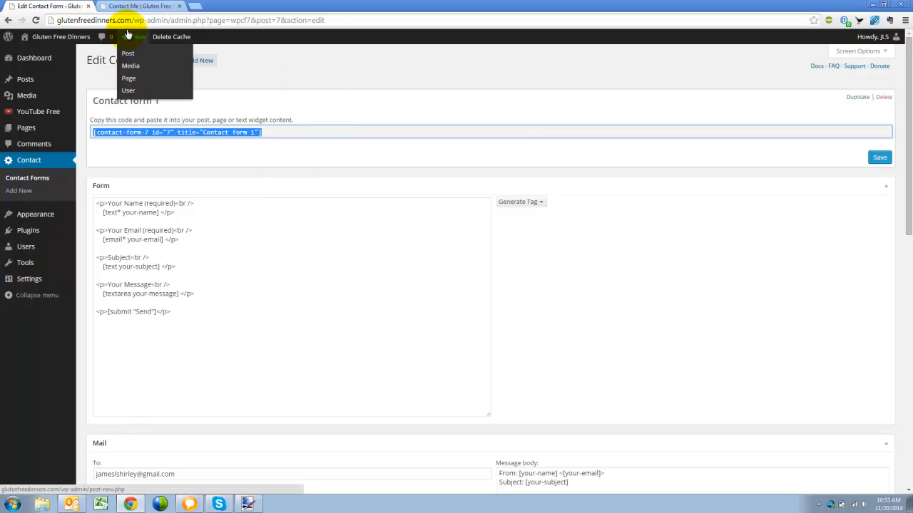
mouse_move(23, 131)
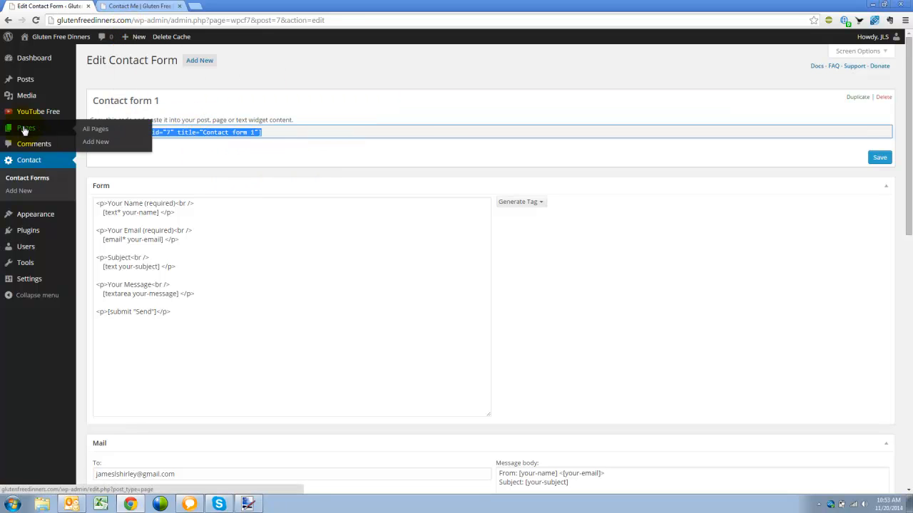
Open the Contact Me page from All Pages and edit it in Text mode
click(98, 131)
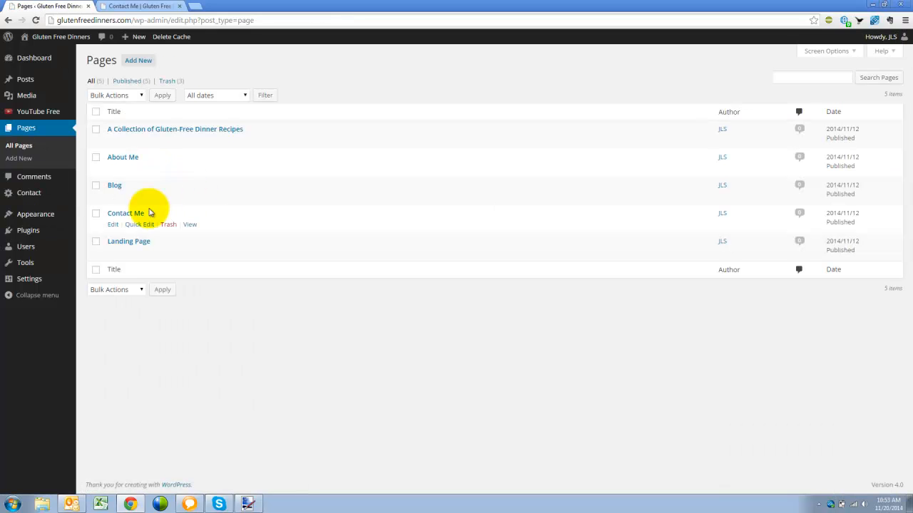
click(114, 225)
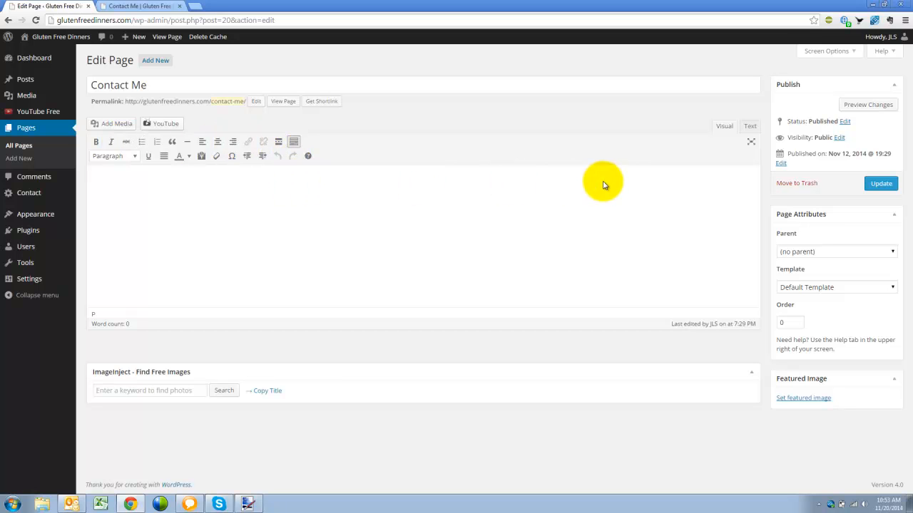
click(752, 128)
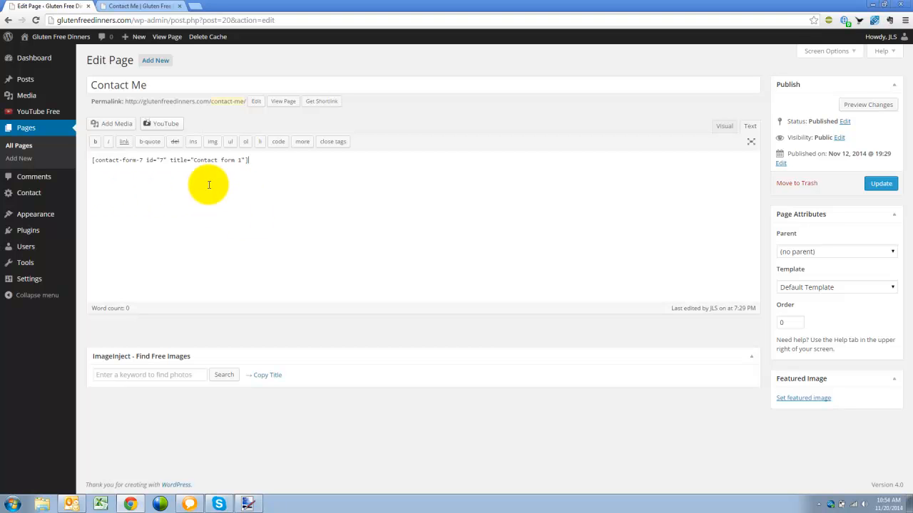
Update the Contact Me page with the pasted Contact form 1 shortcode
click(881, 183)
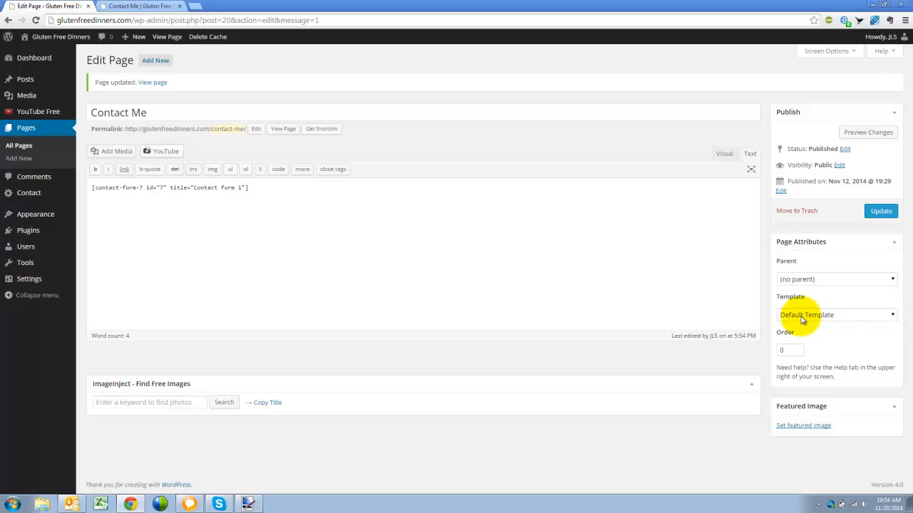
Set the Contact Me page template to Full-width Page Template, No Sidebar and update
click(890, 316)
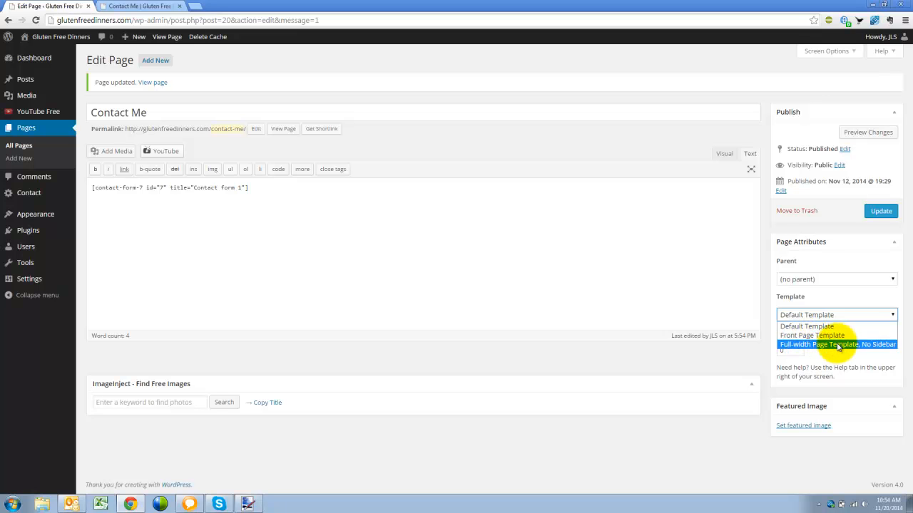
click(794, 345)
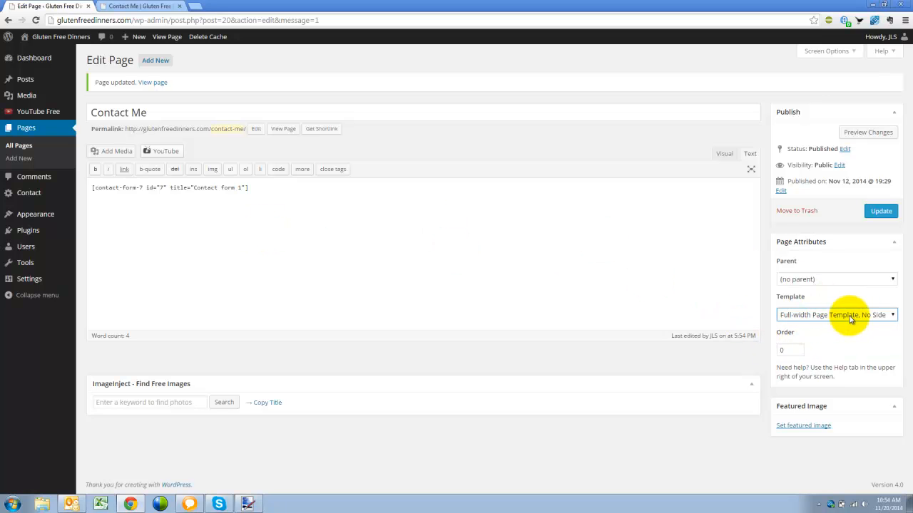
click(880, 212)
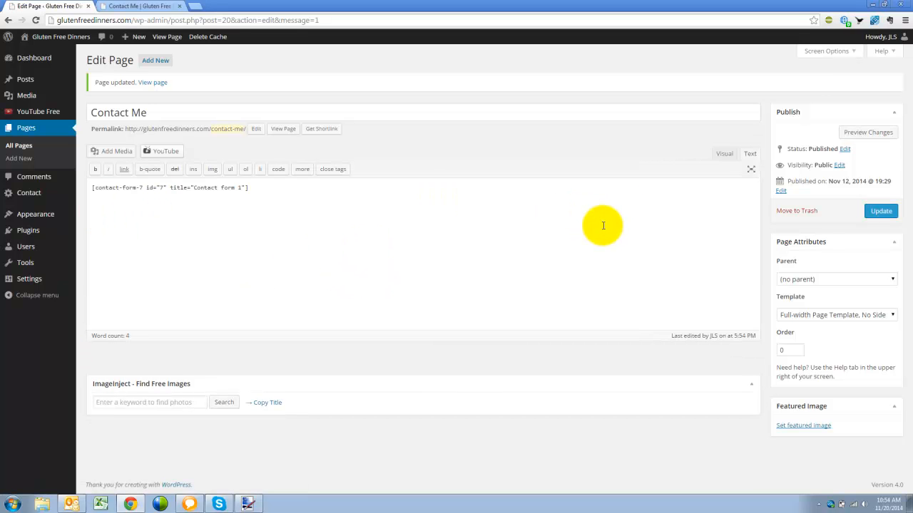
click(723, 155)
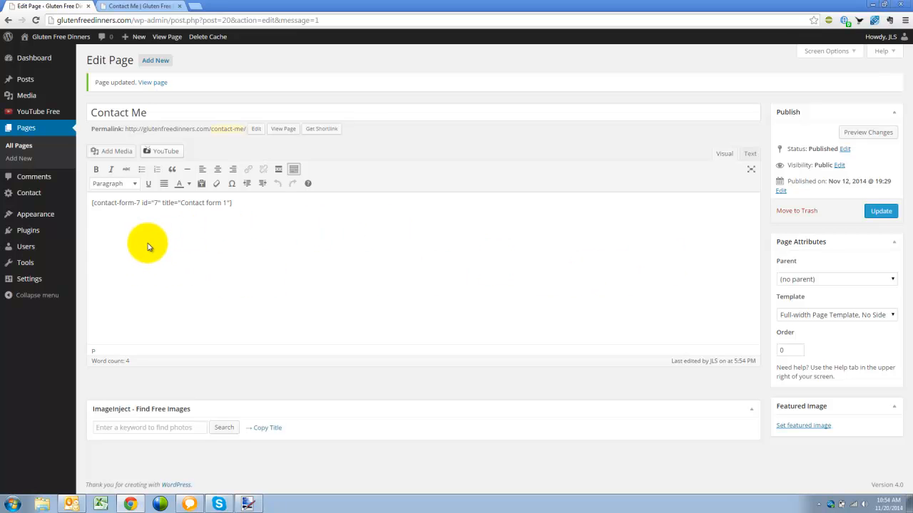
Add the intro line 'Hello! Please let me know how I can help you...' above the form and update
click(92, 202)
key(Return)
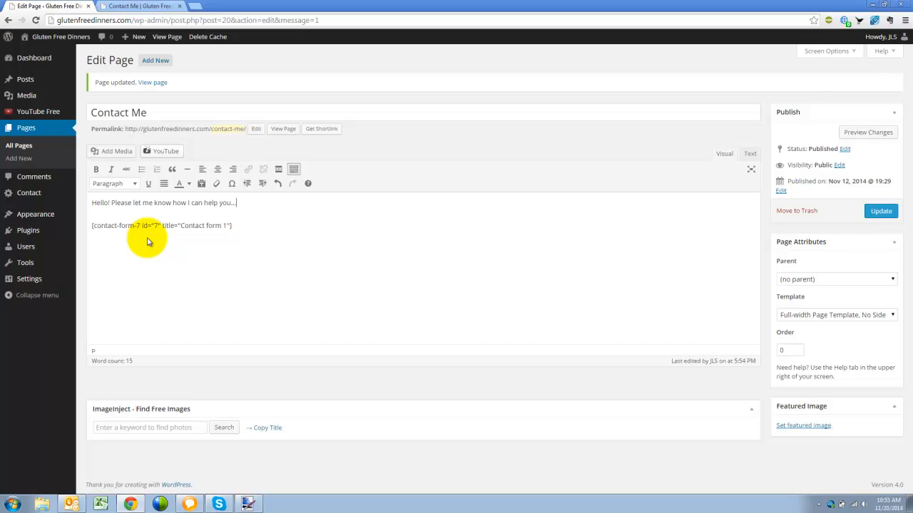
click(880, 211)
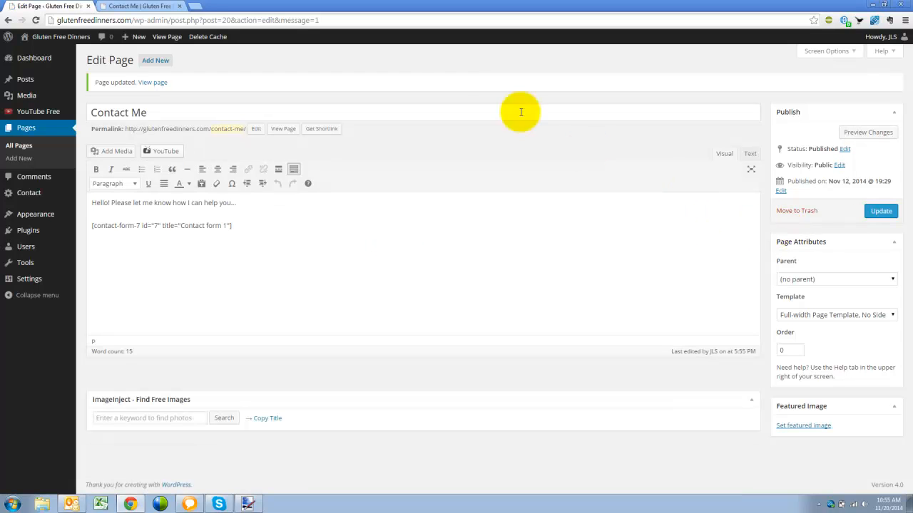
click(125, 6)
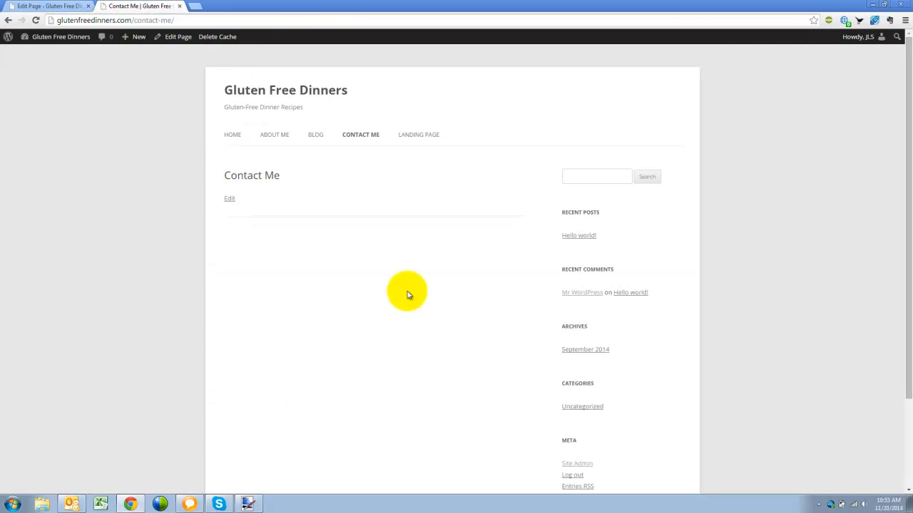
Reload the live Contact Me page and try the Name, Email, Subject and Message fields
click(36, 20)
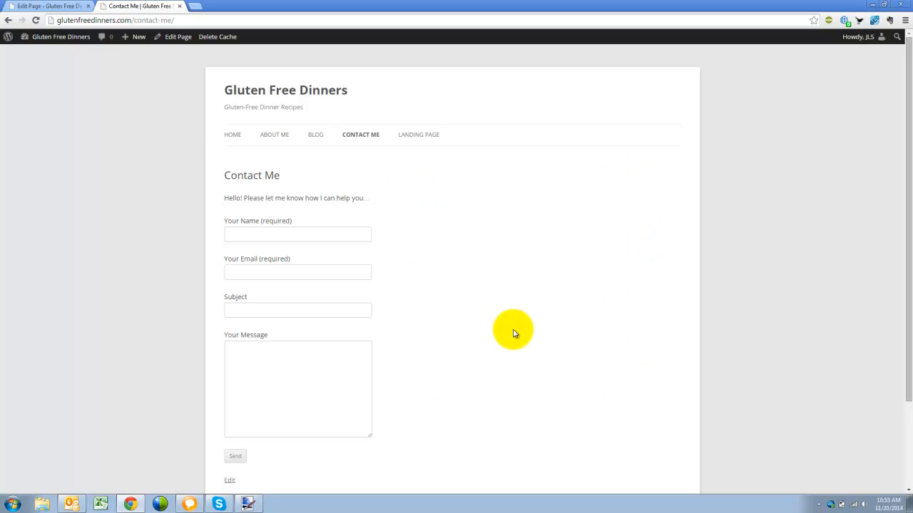
scroll(512, 333, down, 3)
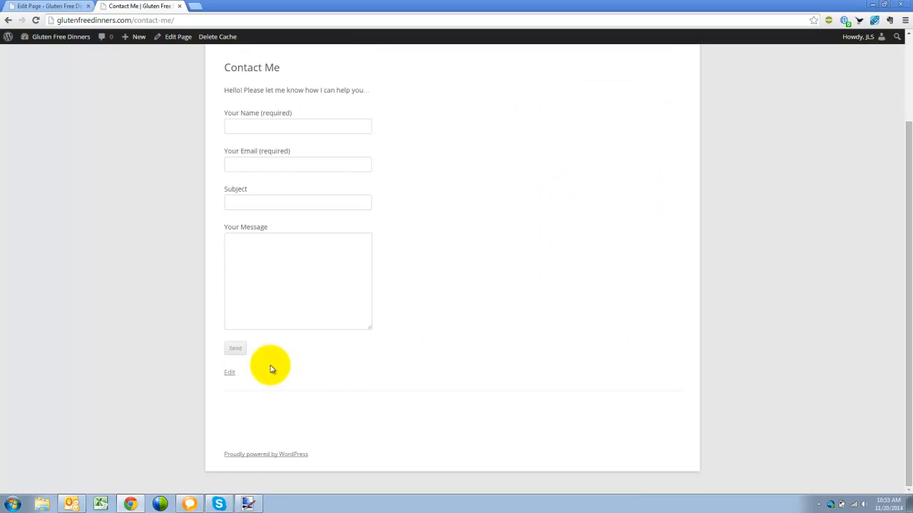
click(261, 126)
click(272, 163)
click(510, 204)
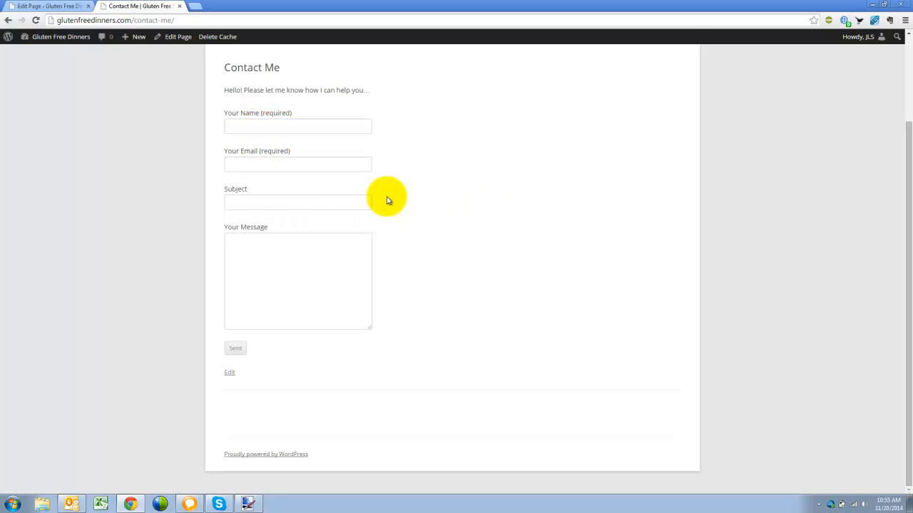
click(317, 201)
click(315, 269)
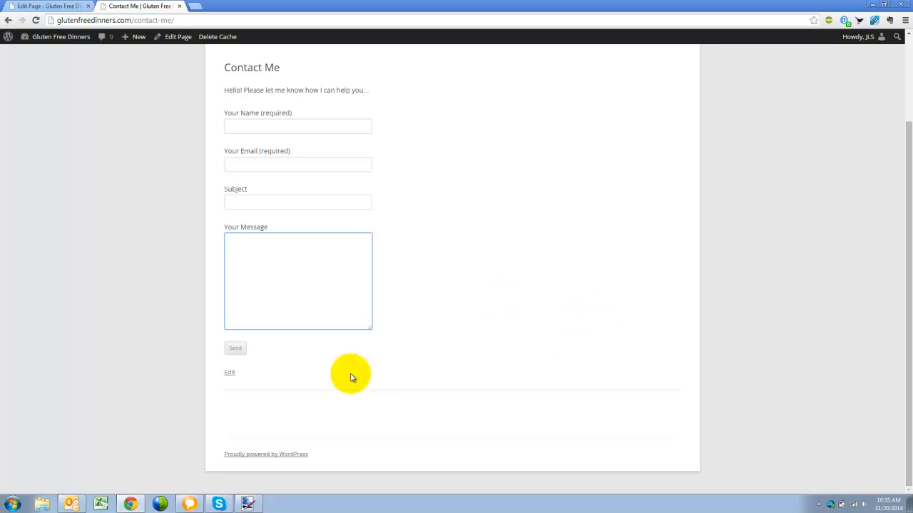
scroll(530, 243, up, 2)
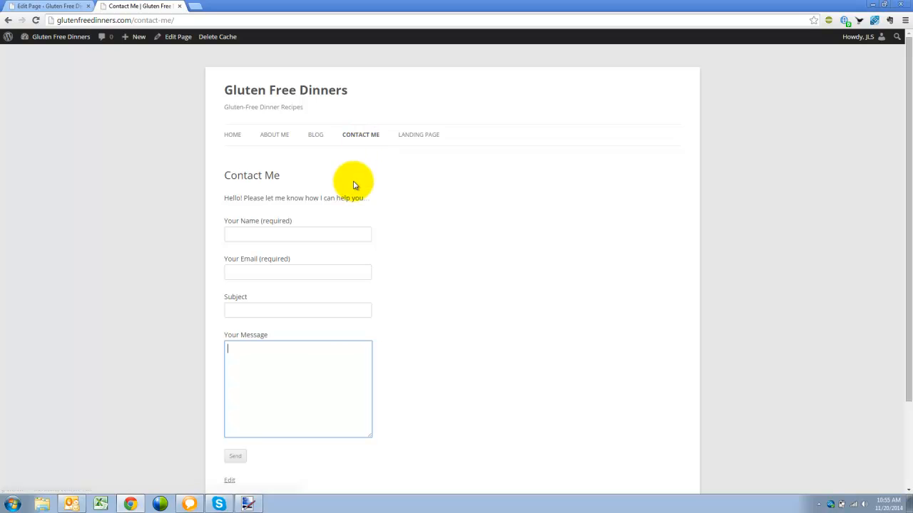
click(61, 6)
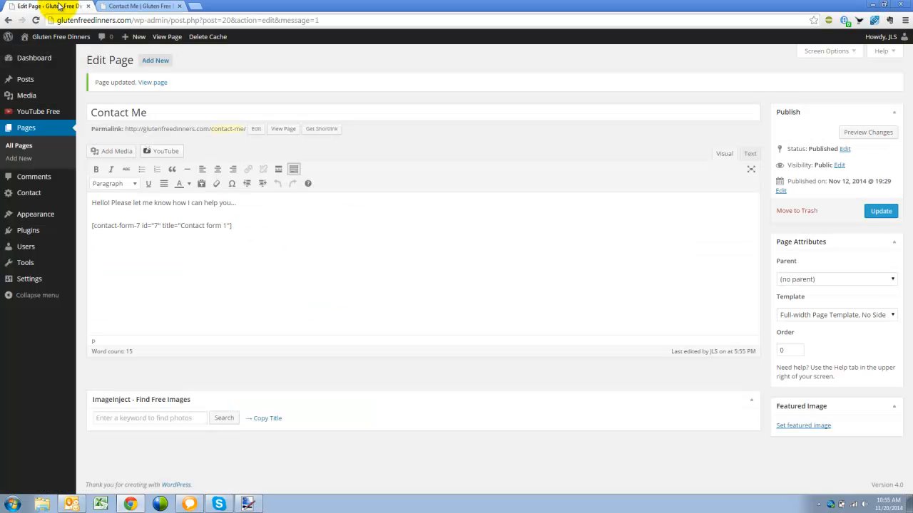
Show the Contact Me content in Text mode: intro line above the Contact form 1 shortcode
drag(238, 226, 94, 226)
click(153, 7)
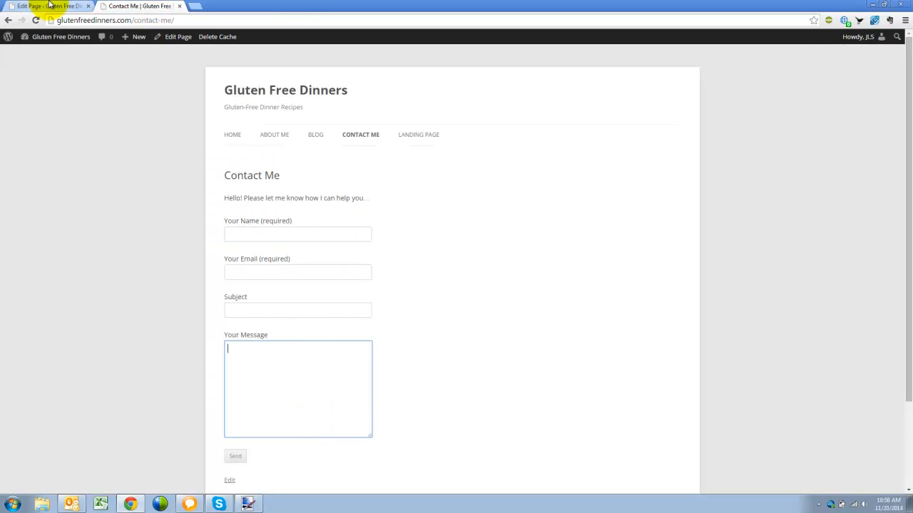
click(48, 7)
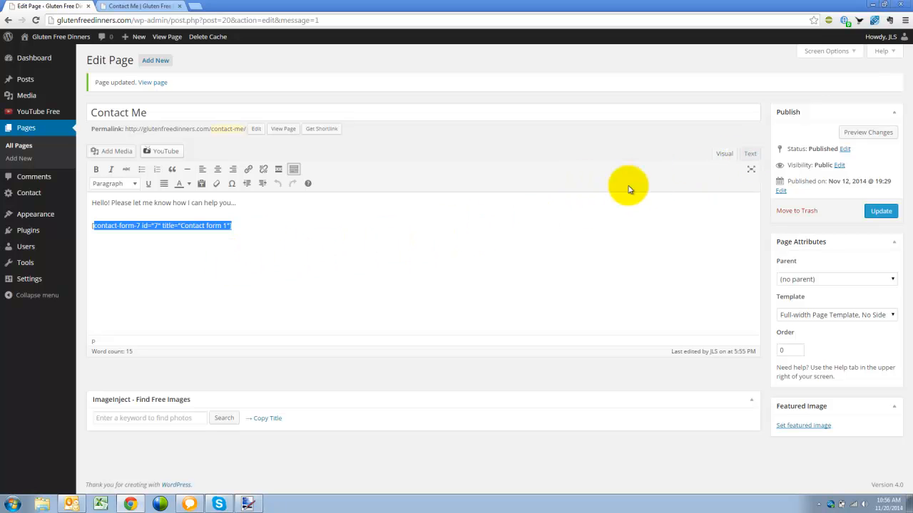
click(177, 254)
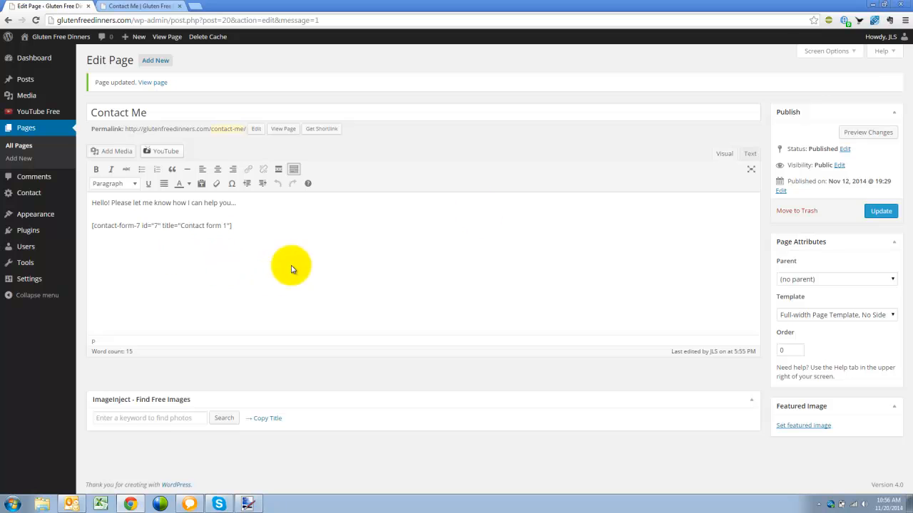
click(750, 154)
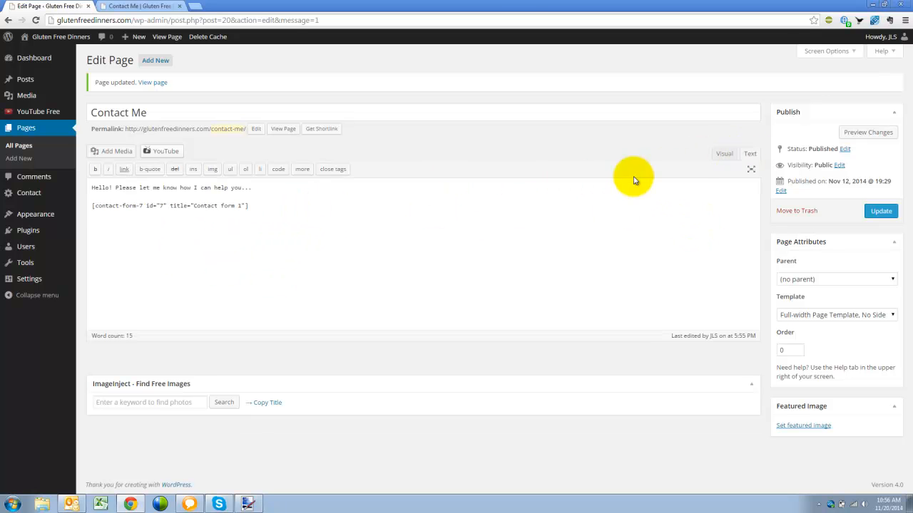